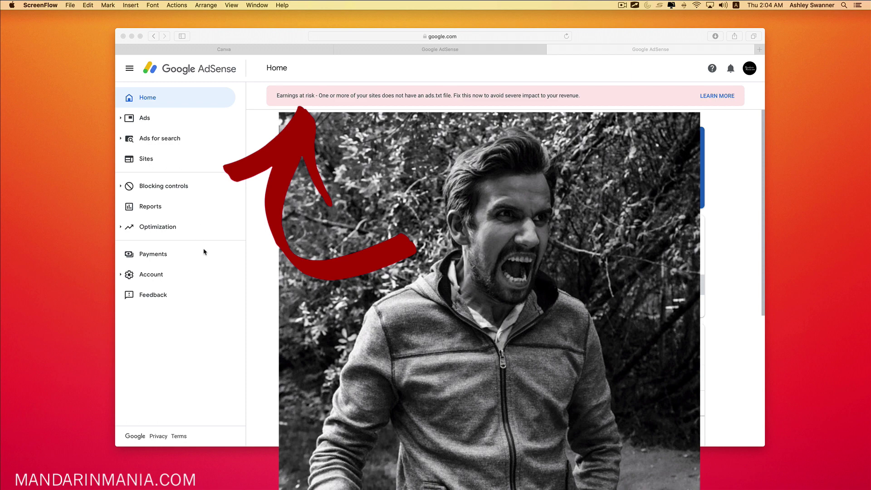
# Step: Bring the Google AdSense Home page with its ads.txt 'Earnings at risk' warning to the front
pyautogui.click(149, 276)
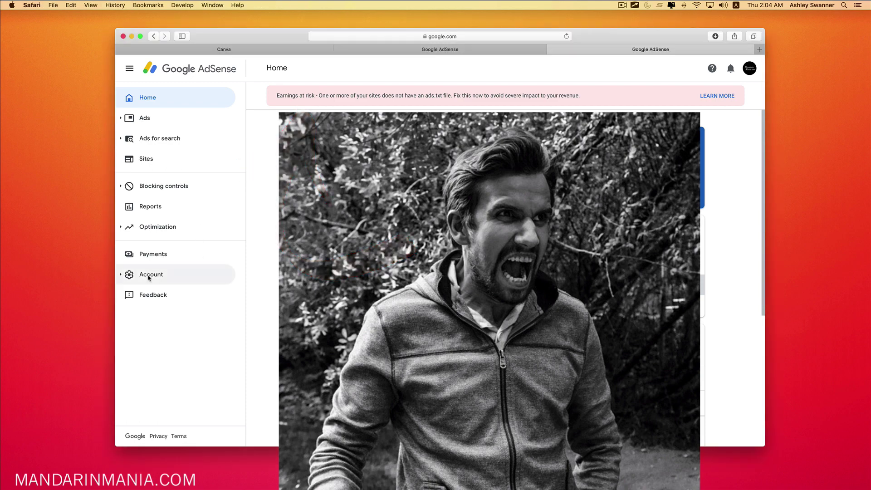
# Step: Open the AdSense Account information page to get the publisher ID
pyautogui.click(148, 277)
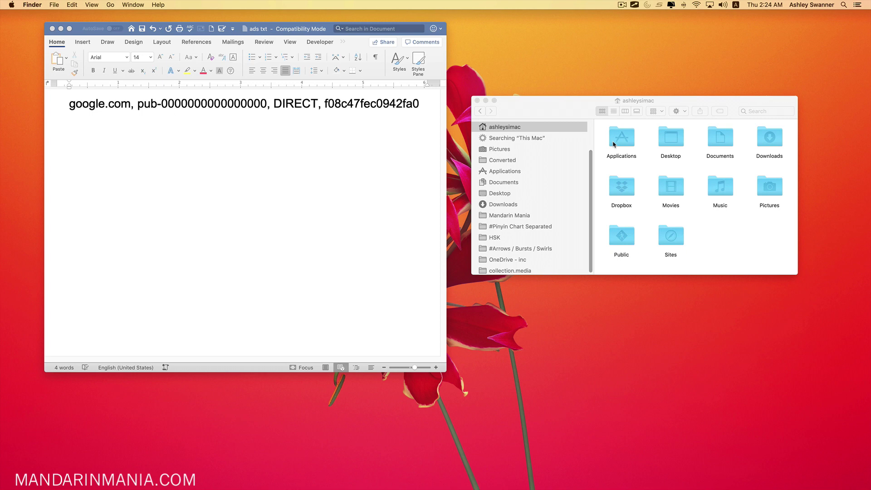
# Step: Launch TextEdit from the Applications folder
pyautogui.click(497, 172)
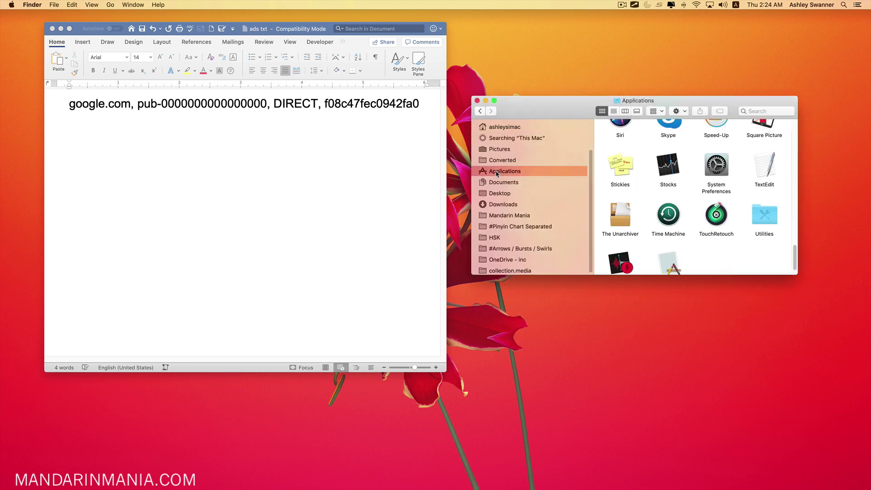
pyautogui.scroll(2, 754, 194)
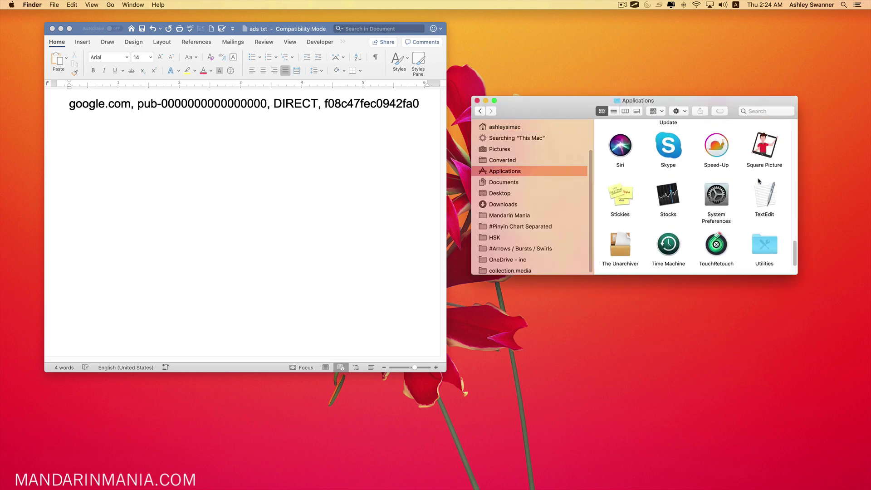
pyautogui.click(761, 201)
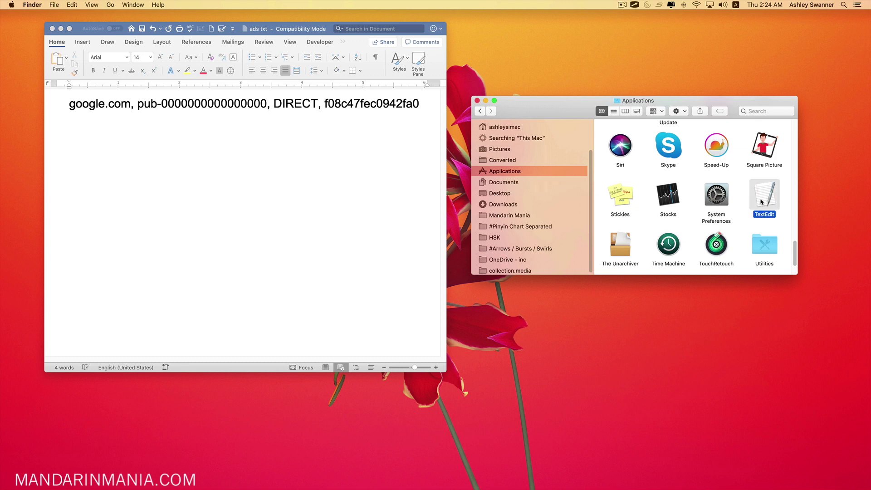
pyautogui.doubleClick(762, 201)
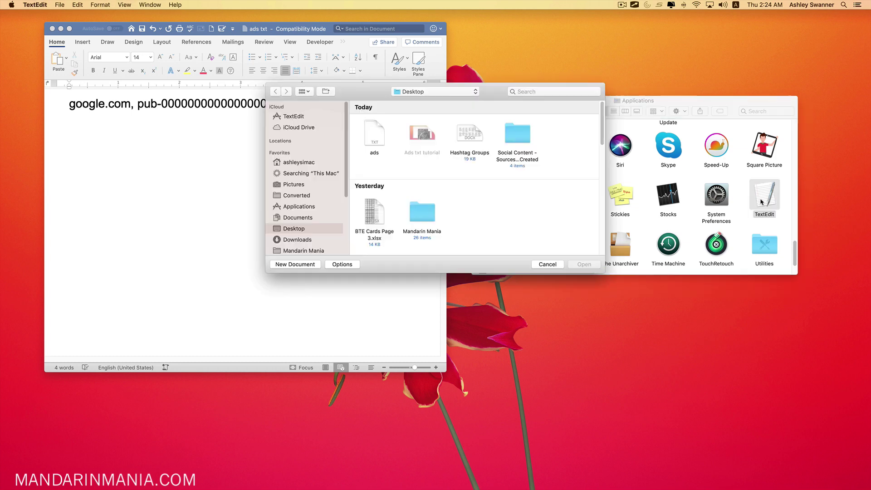
# Step: Create a blank TextEdit document, then close it along with the Finder window
pyautogui.click(295, 264)
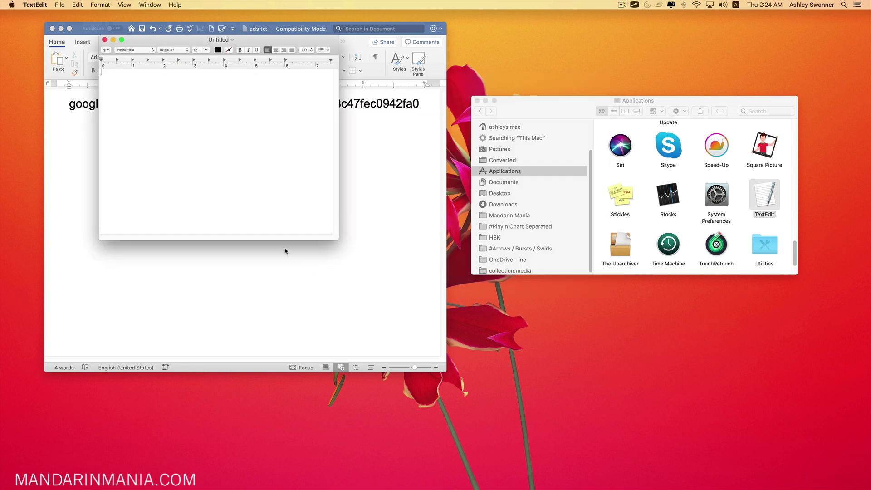
pyautogui.moveTo(245, 28); pyautogui.dragTo(664, 76)
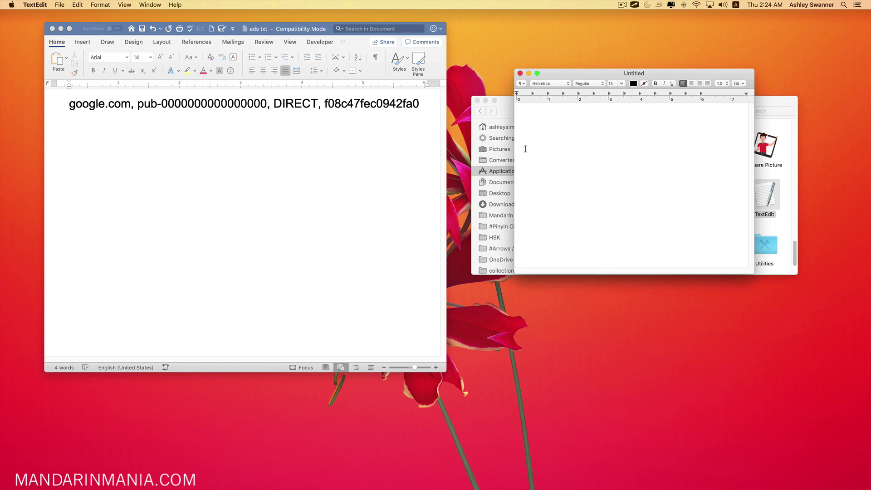
pyautogui.click(520, 73)
pyautogui.click(477, 101)
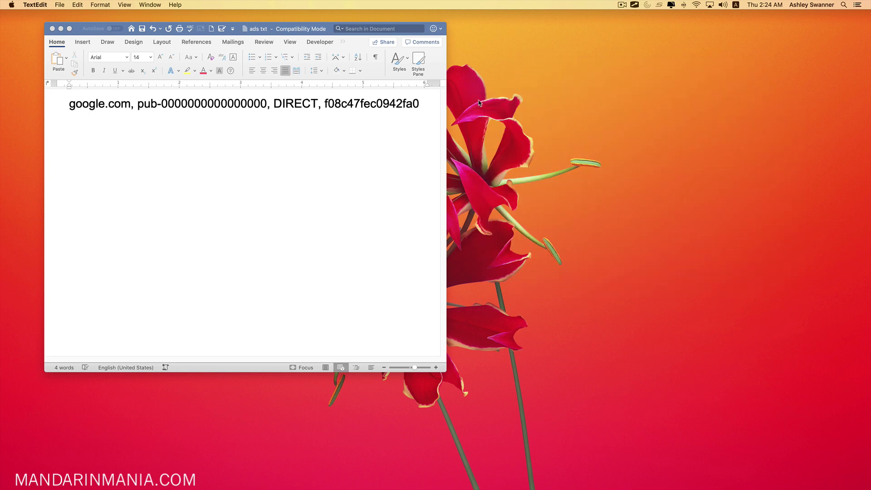
# Step: Switch back to the 'ads txt' Word document
pyautogui.click(245, 123)
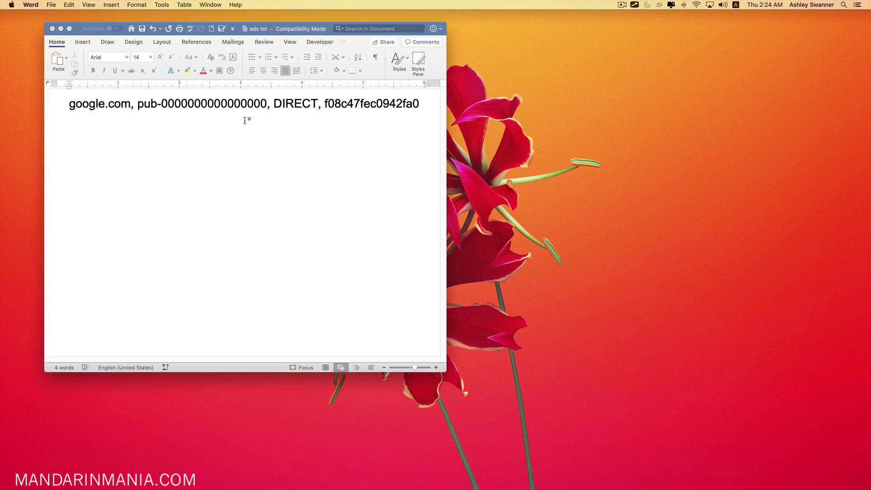
# Step: Save the document to the Desktop as 'ads txt' in Plain Text (.txt) format, accepting the conversion
pyautogui.click(51, 6)
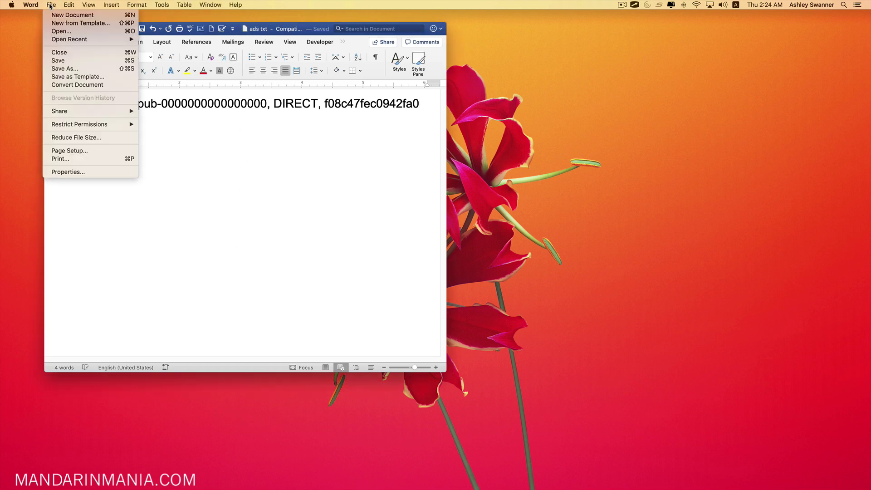
pyautogui.click(65, 69)
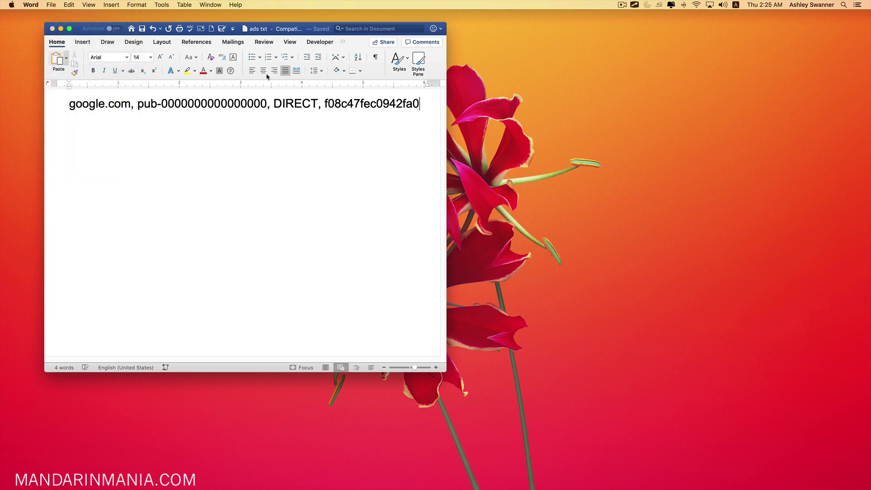
pyautogui.click(224, 47)
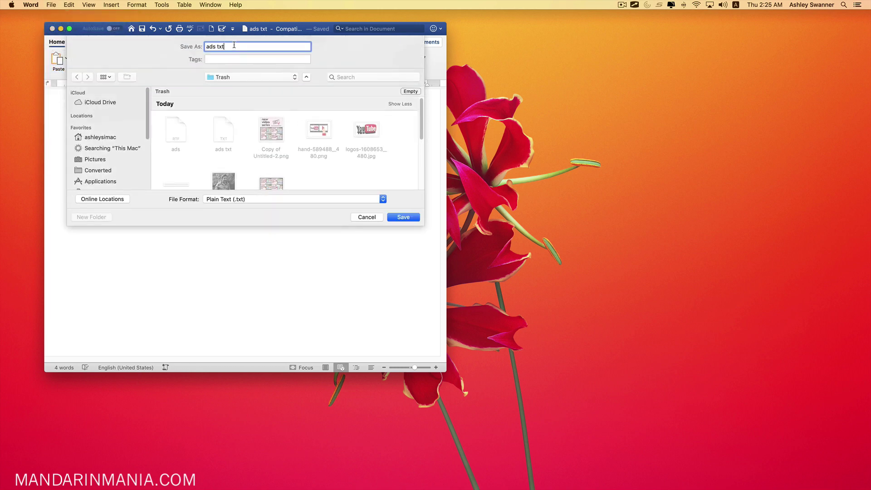
pyautogui.click(239, 79)
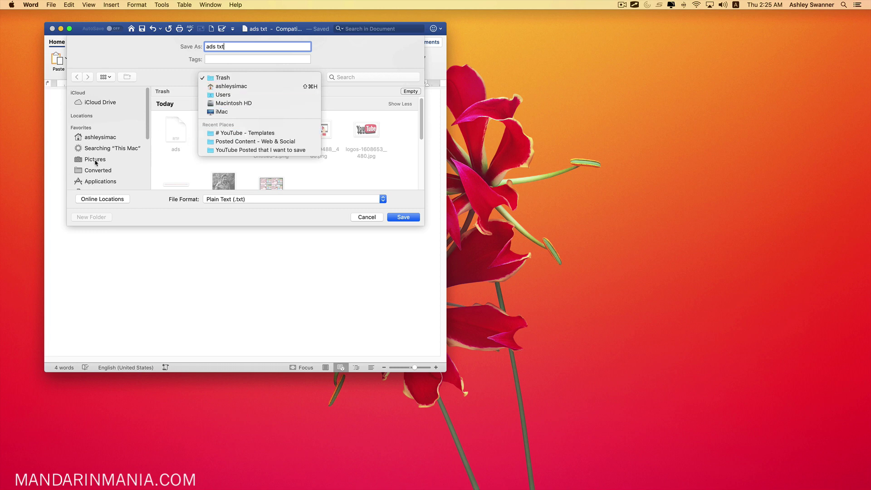
pyautogui.click(124, 166)
pyautogui.scroll(-5, 124, 167)
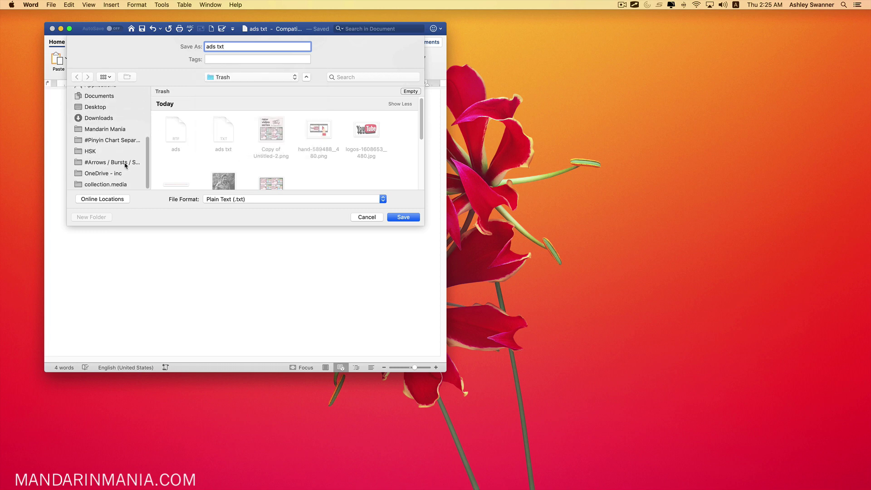
pyautogui.click(99, 109)
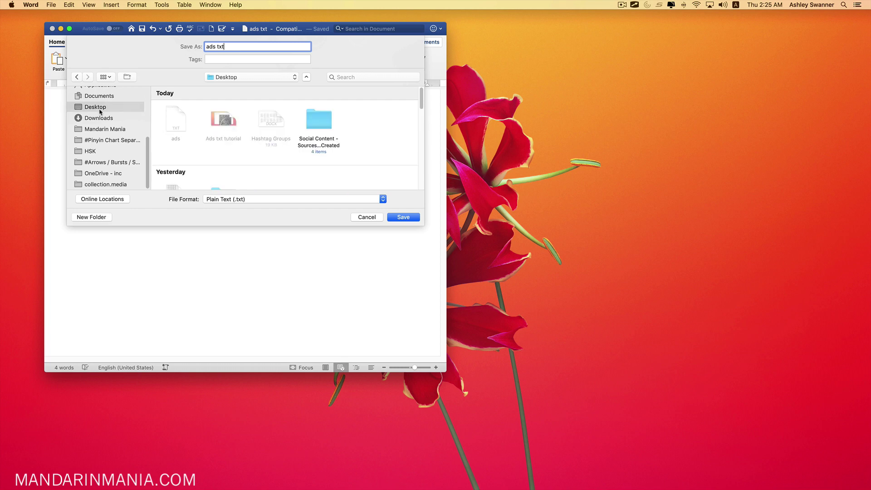
pyautogui.click(264, 202)
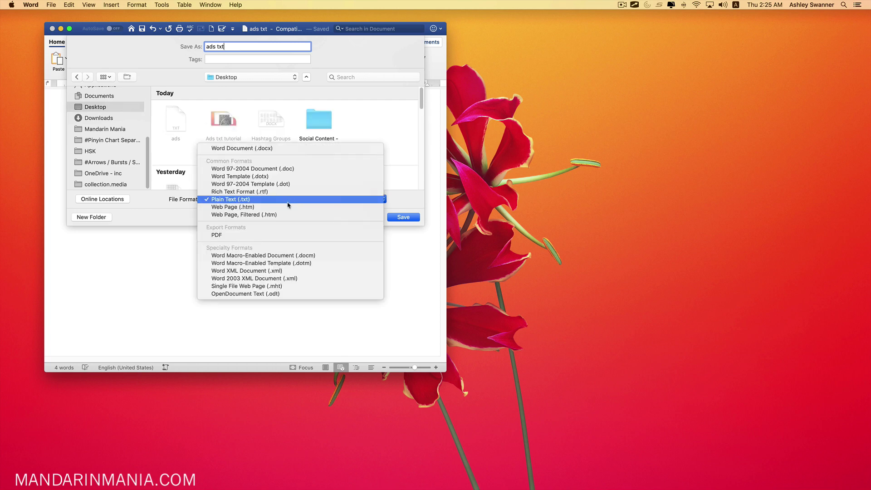
pyautogui.click(228, 201)
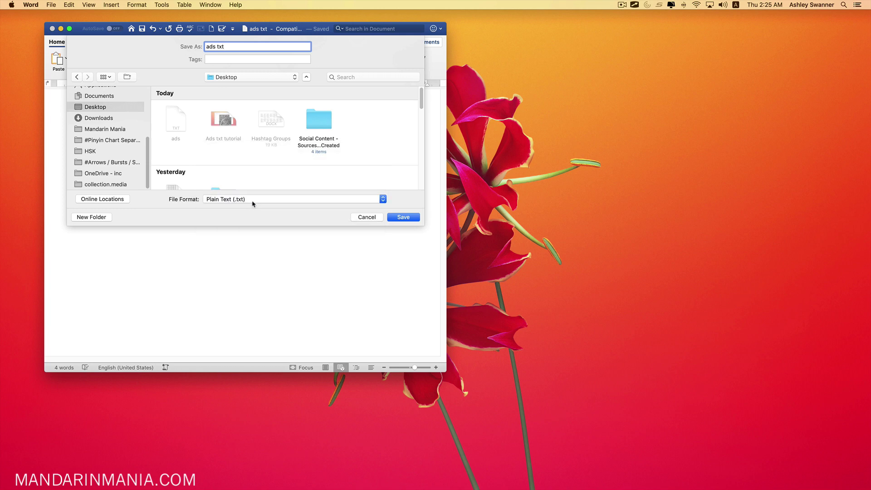
pyautogui.click(402, 220)
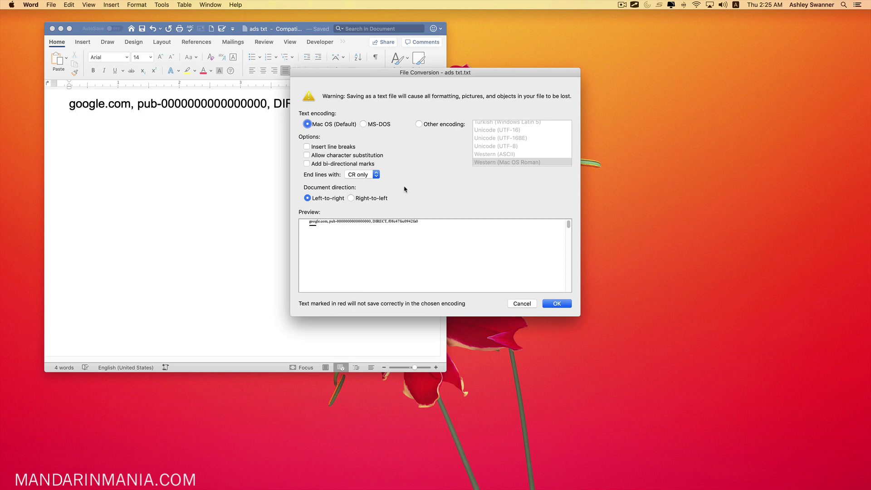
pyautogui.click(558, 305)
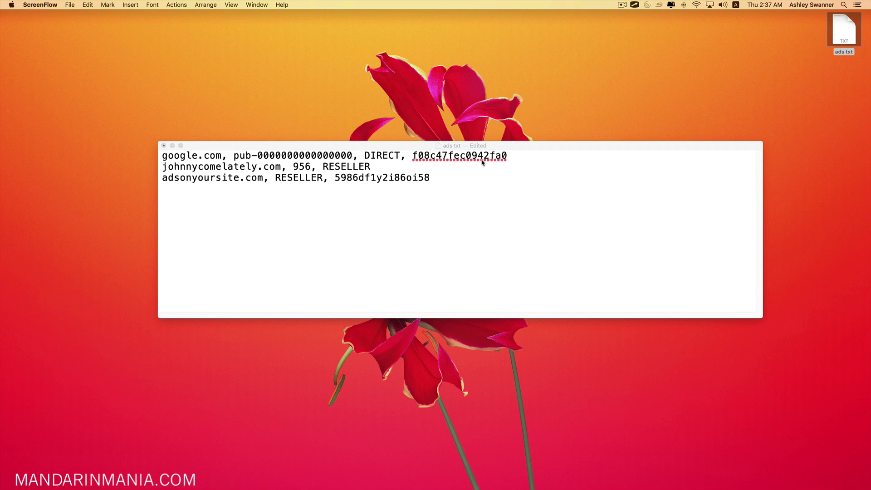
# Step: Enter a comma in the TextEdit ads txt file
pyautogui.write(',')
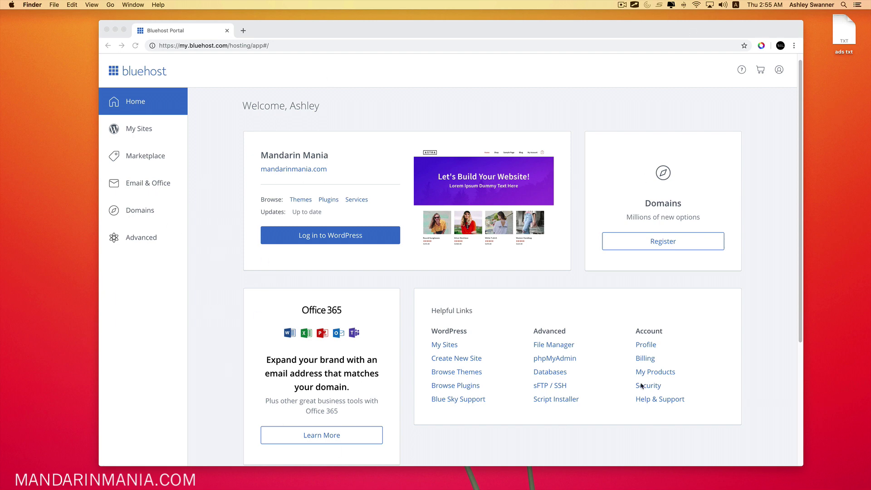
# Step: Open File Manager from the Bluehost Home page's Advanced helpful links
pyautogui.click(554, 348)
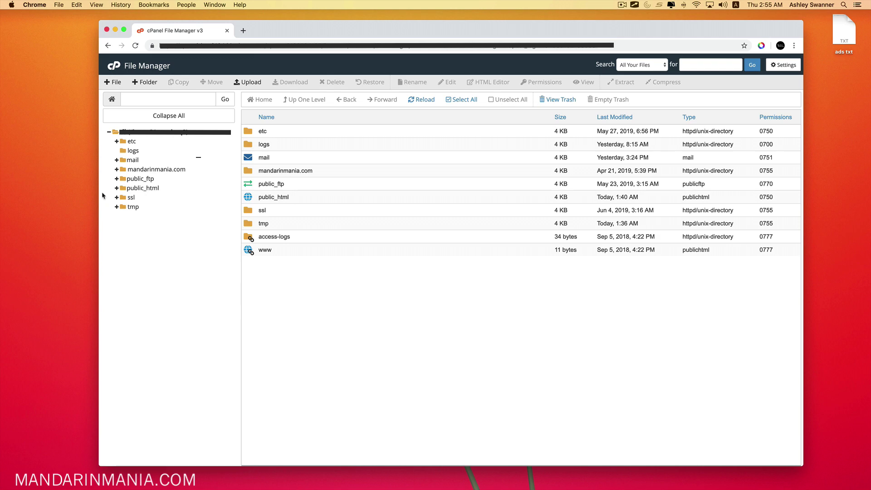
# Step: Open the public_html folder in the File Manager folder tree
pyautogui.click(137, 188)
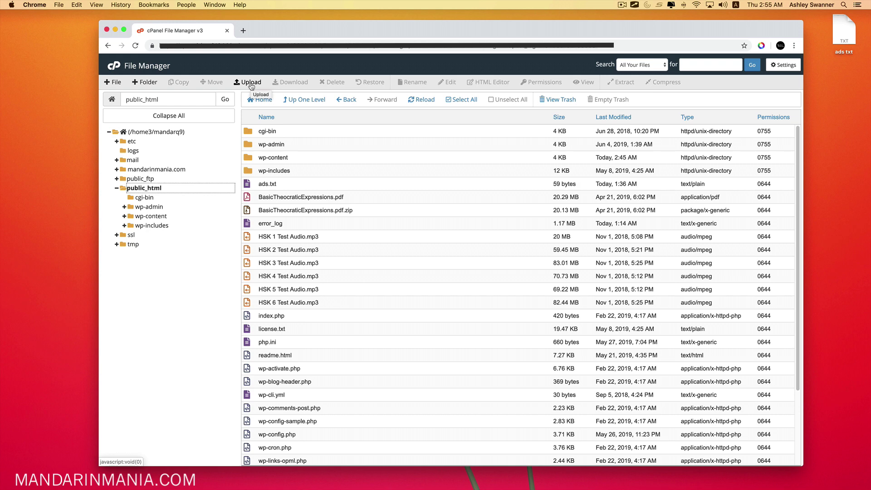
# Step: Upload the Desktop 'ads txt' file to public_html by dragging it onto the drop zone, then cancel the file picker
pyautogui.click(251, 85)
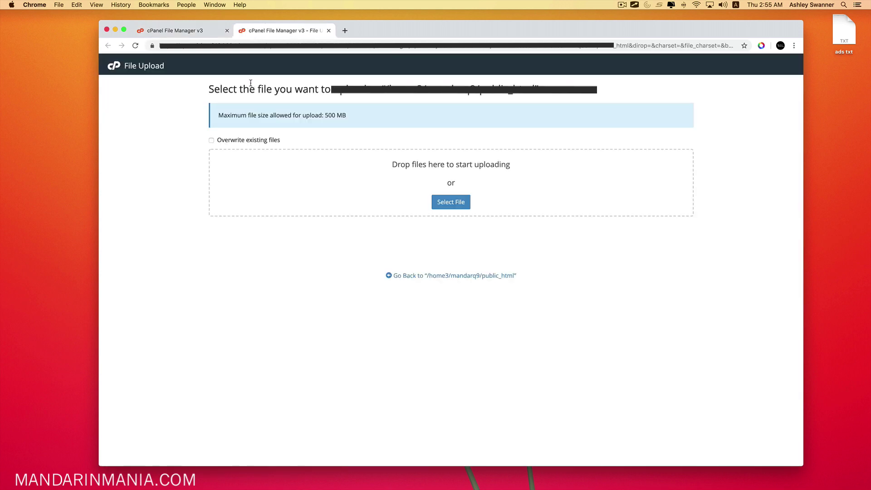
pyautogui.moveTo(469, 27); pyautogui.dragTo(422, 28)
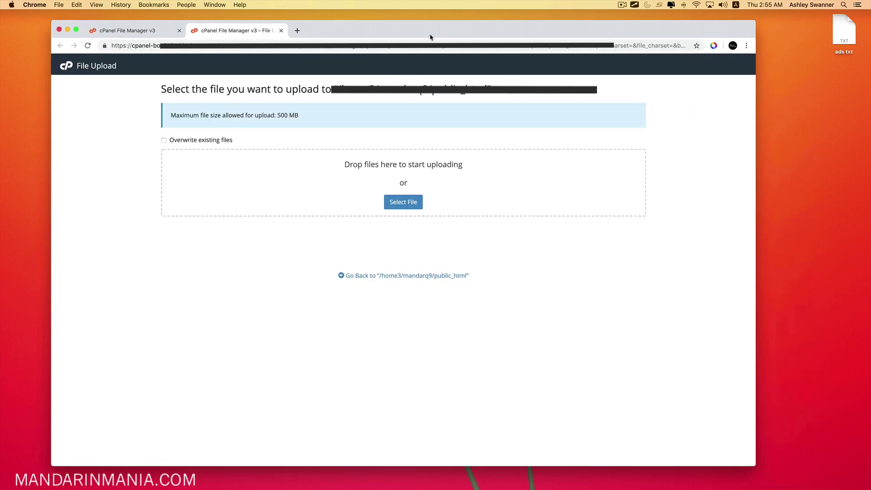
pyautogui.moveTo(846, 30); pyautogui.dragTo(448, 196)
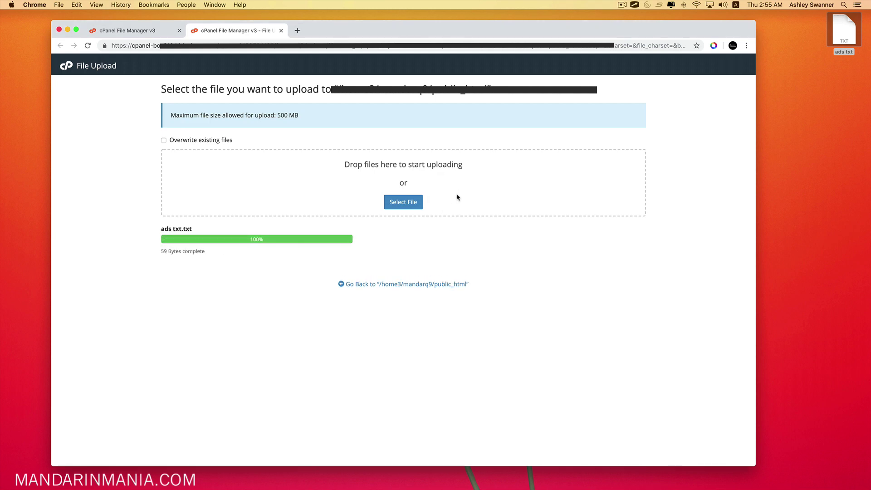
pyautogui.click(416, 207)
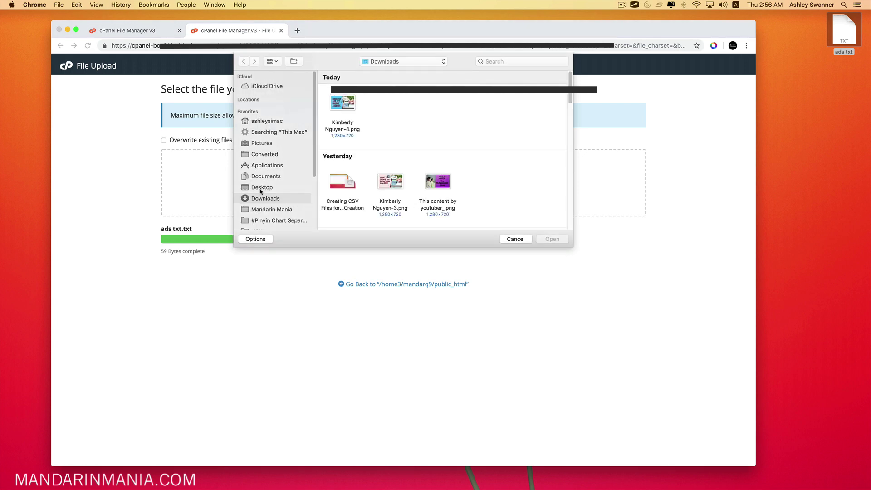
pyautogui.click(262, 188)
pyautogui.click(387, 107)
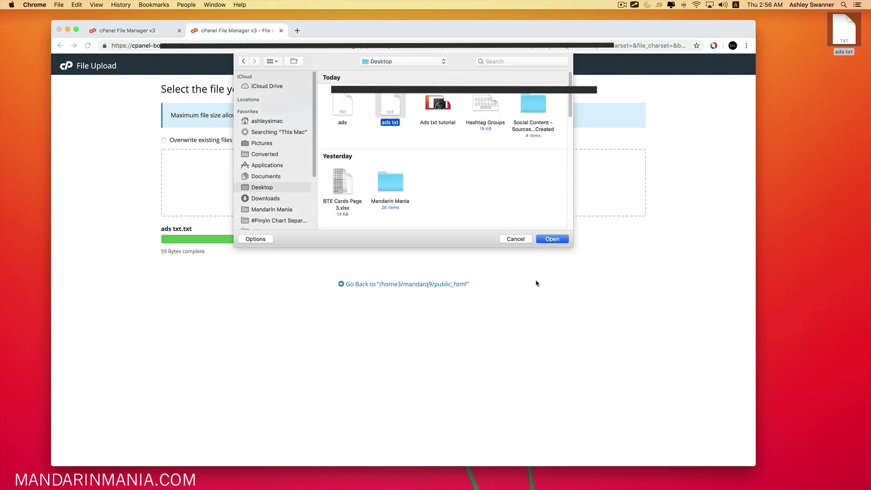
pyautogui.click(518, 240)
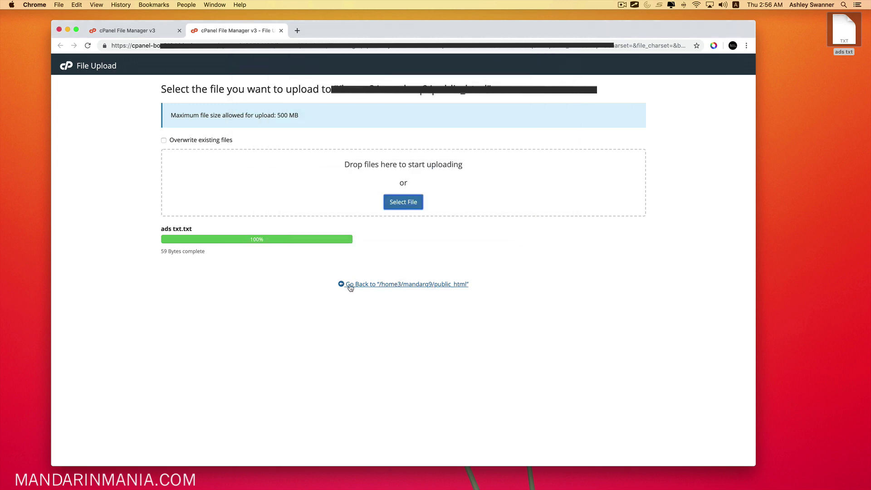
# Step: Return to public_html and move the uploaded 'ads txt.txt' to the trash
pyautogui.click(407, 285)
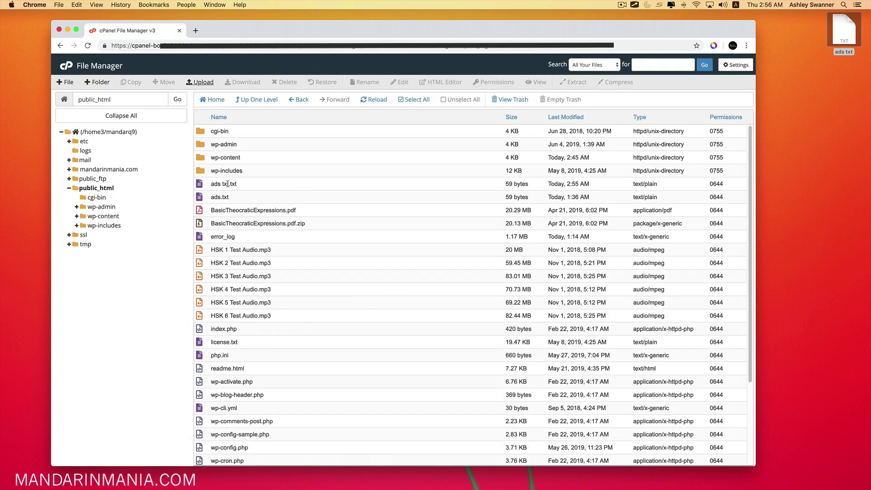
pyautogui.click(228, 183)
pyautogui.rightClick(255, 186)
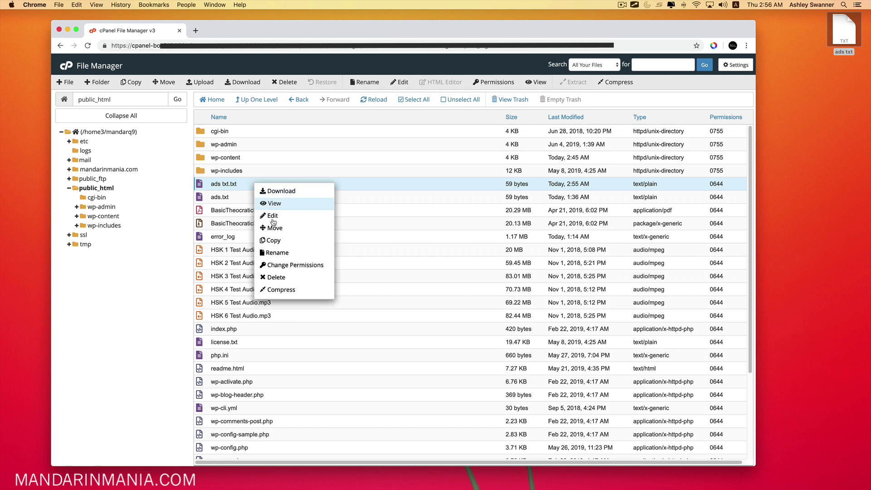
pyautogui.click(277, 278)
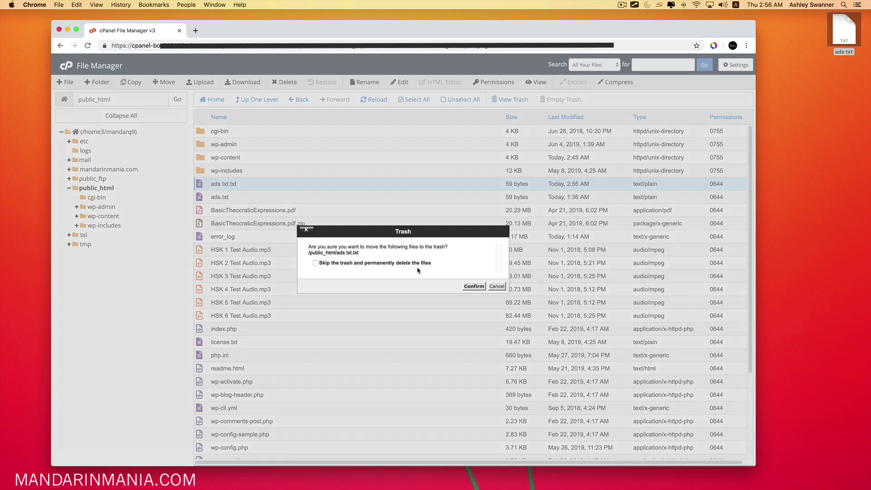
pyautogui.click(473, 286)
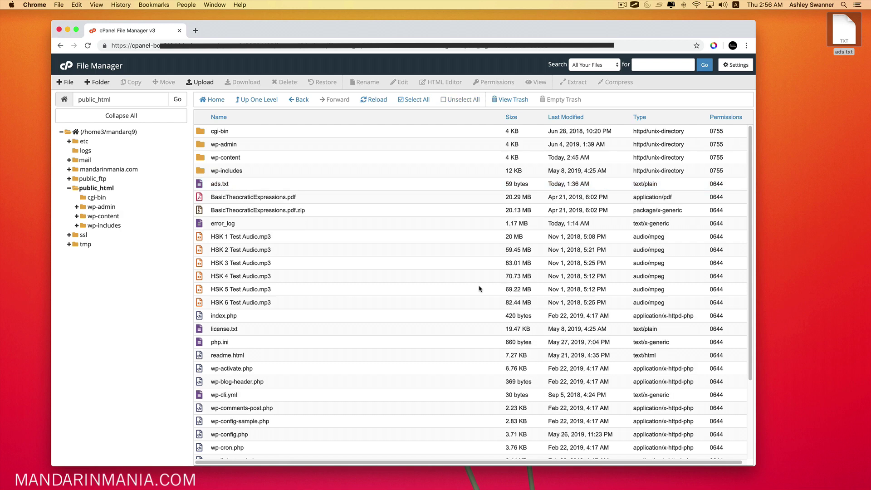